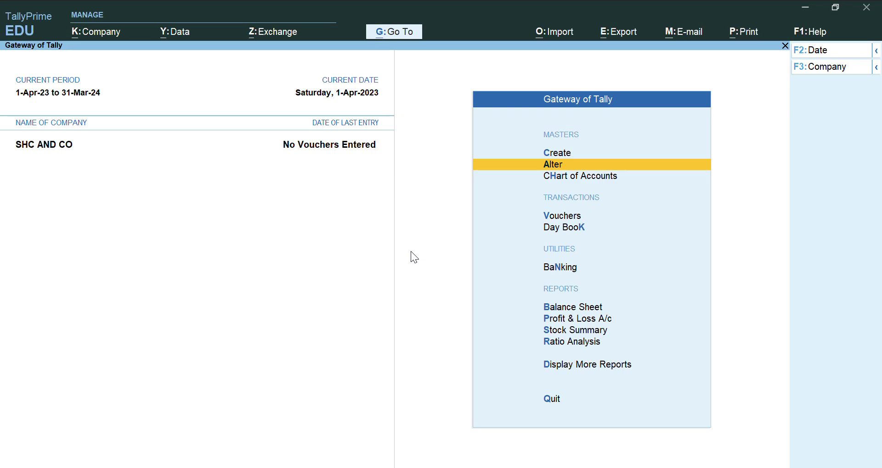
Open the company features for SHC AND CO and set Show all features to Yes
key(F11)
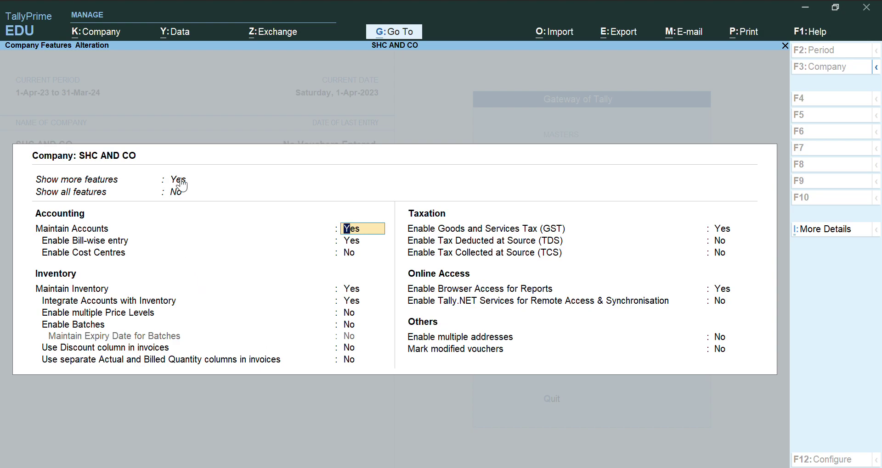
click(179, 197)
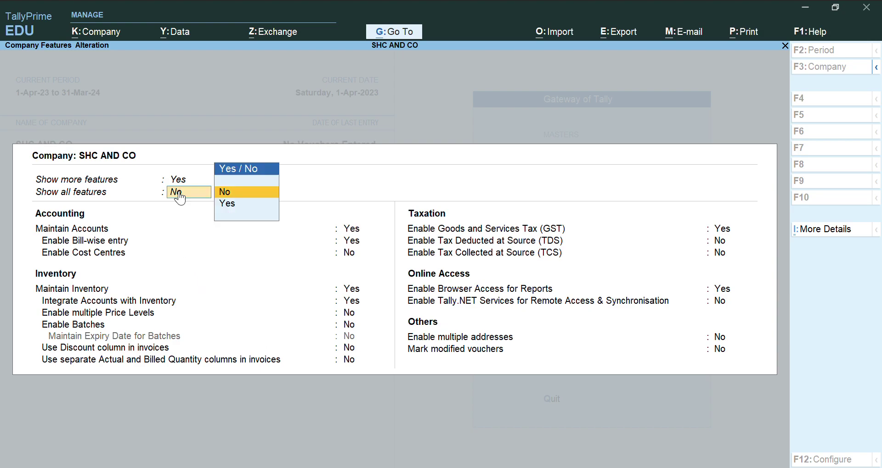
text(y)
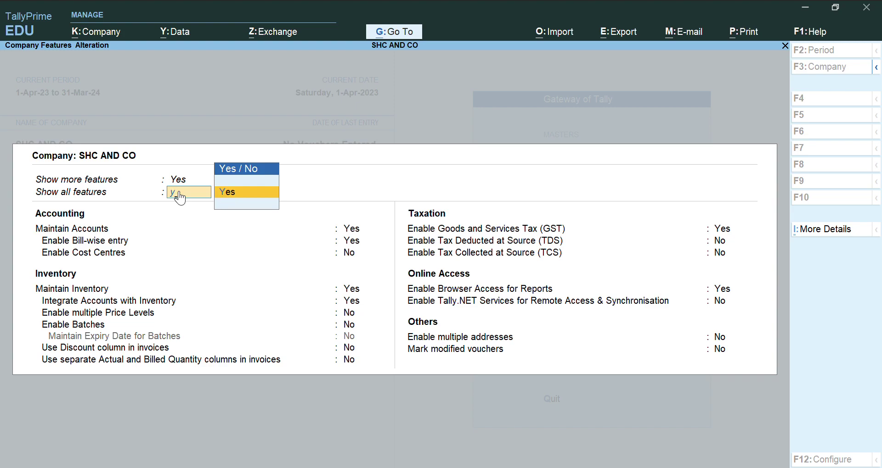
key(Return)
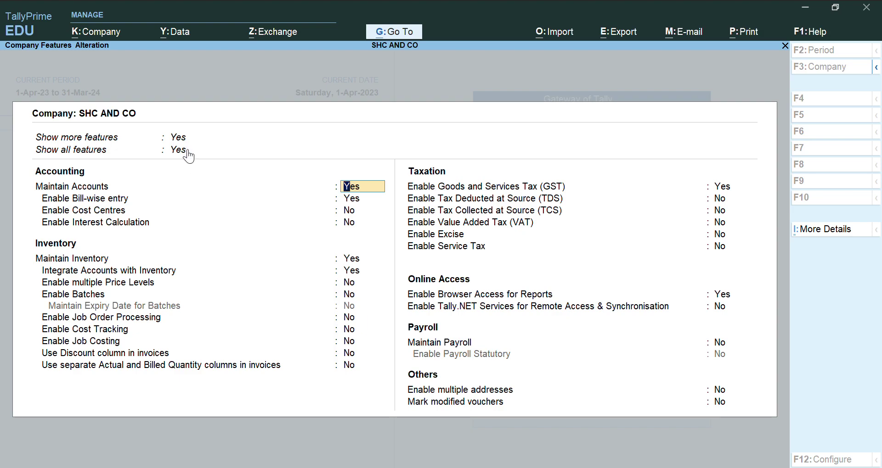
Enable the discount column in invoices, accept the existing GST details and save the company features
click(356, 355)
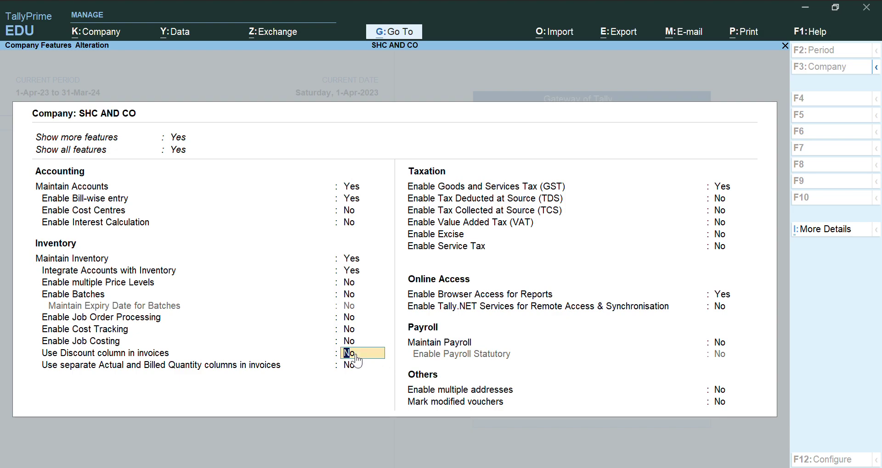
text(y)
key(Return)
key(Return)
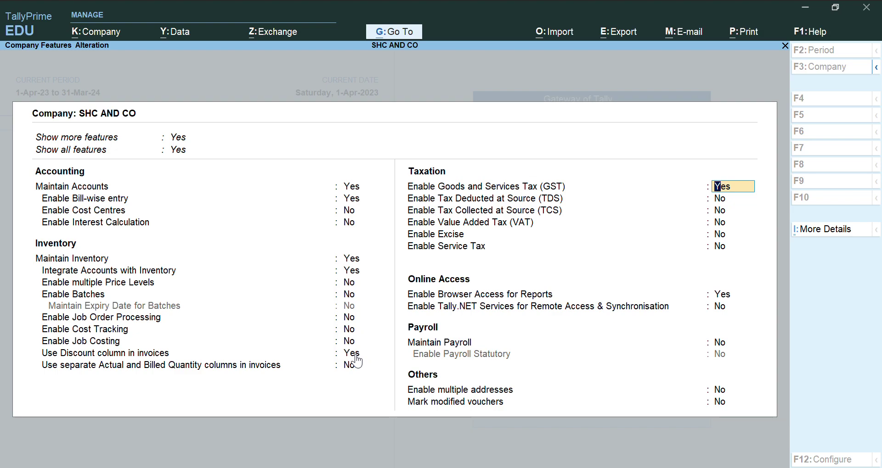
key(Return)
key(Return)
key(Return)
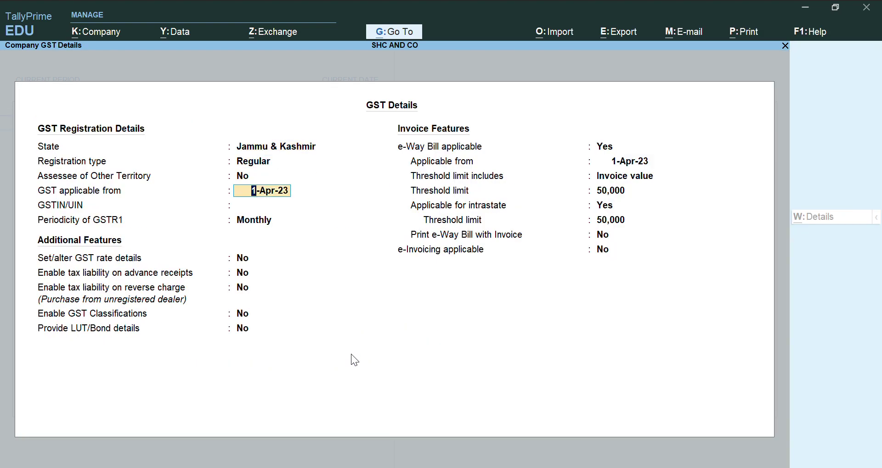
key(ctrl+a)
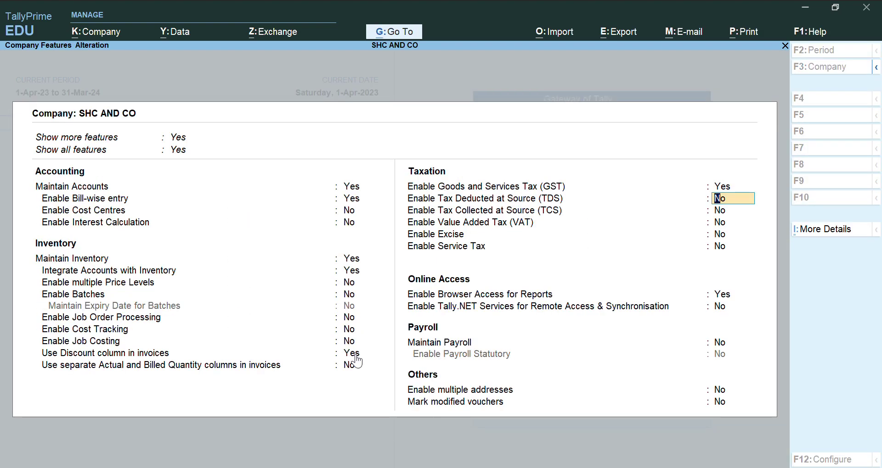
key(ctrl+a)
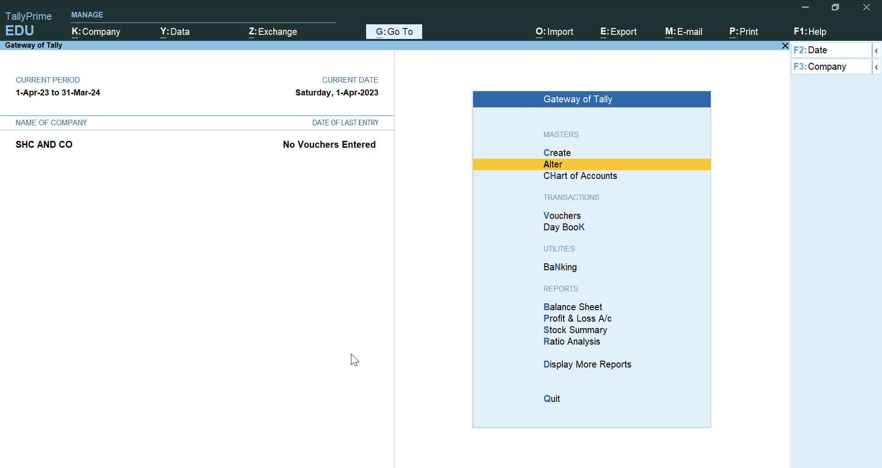
Start a purchase voucher with supplier invoice number 7687 dated 1-Apr-23
key(Down)
key(Down)
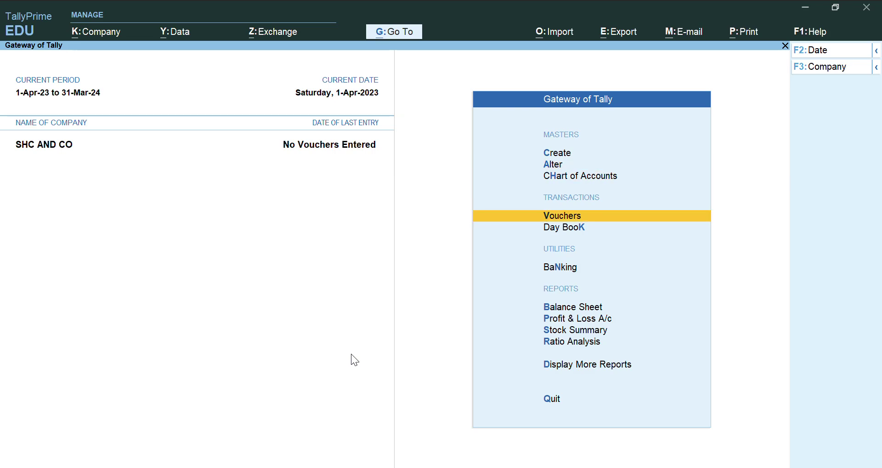
key(Return)
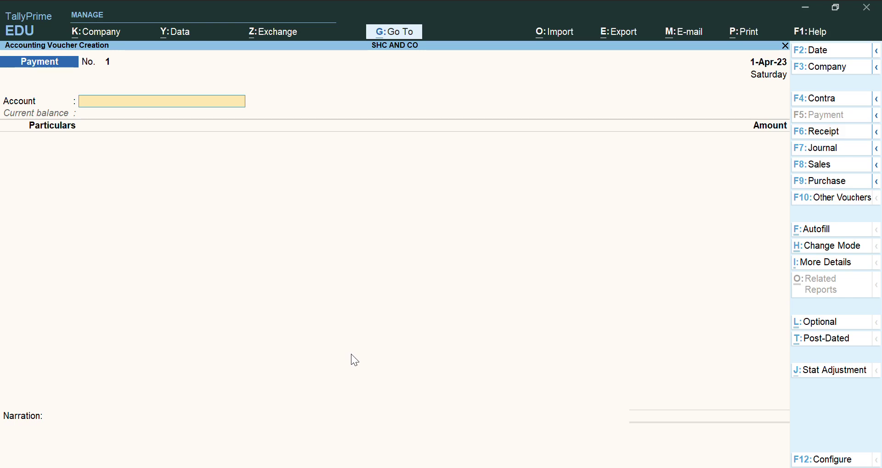
key(F9)
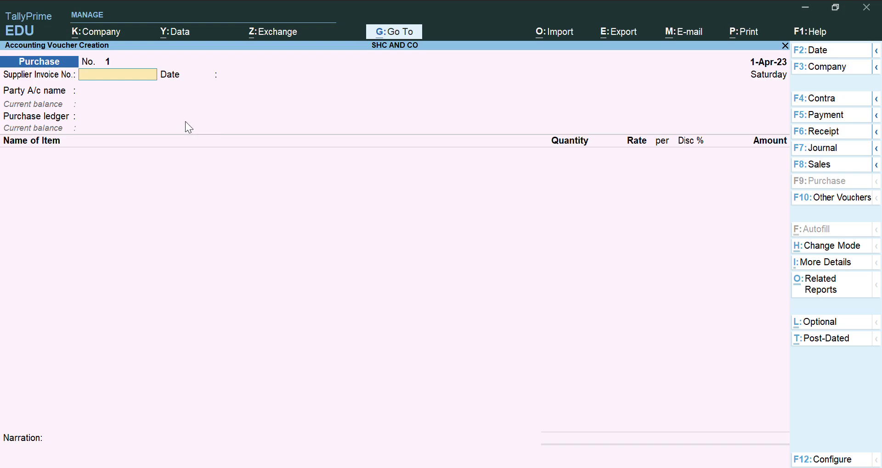
text(7687)
key(Return)
key(Return)
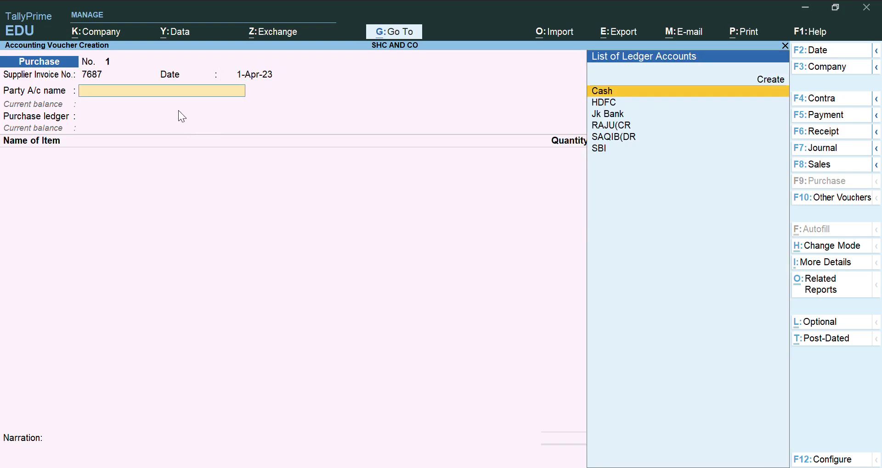
Choose the creditor's ledger marked CR as the party account, accept its details unchanged, and assign the PURCHASE ledger
key(Down)
key(Down)
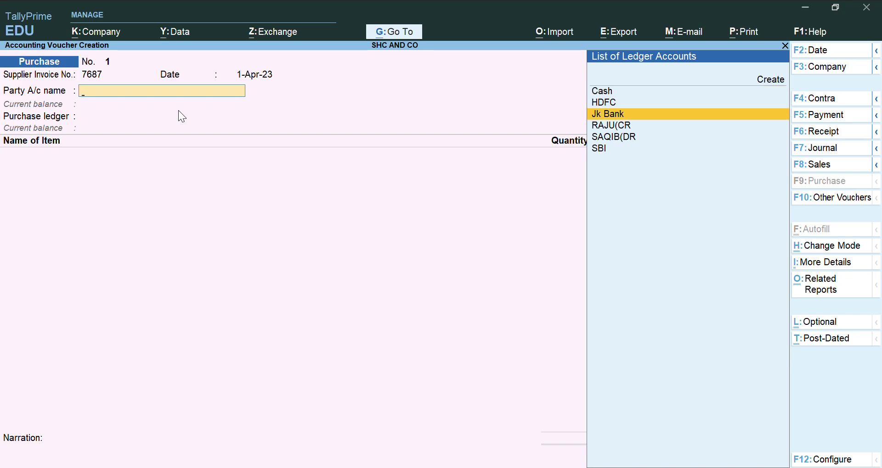
key(Down)
key(Return)
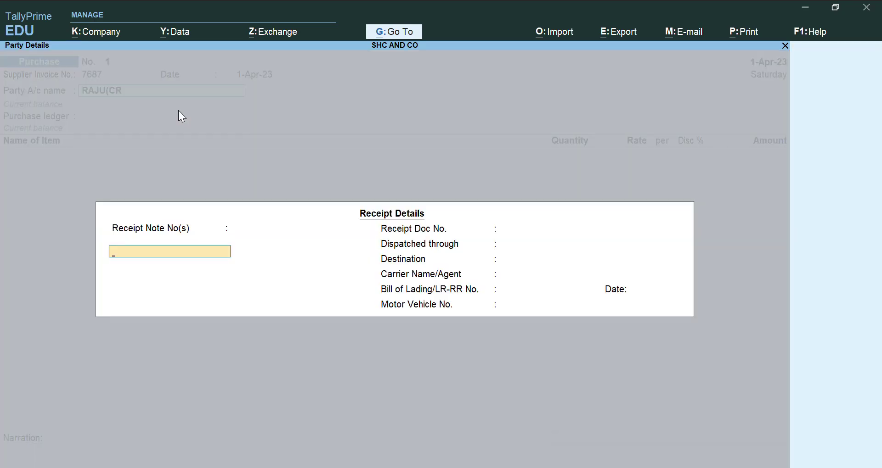
key(ctrl+a)
key(ctrl+a)
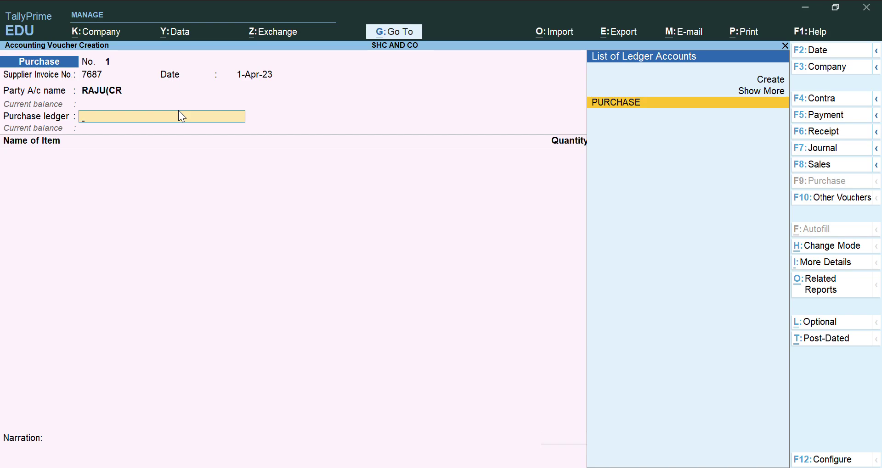
key(Return)
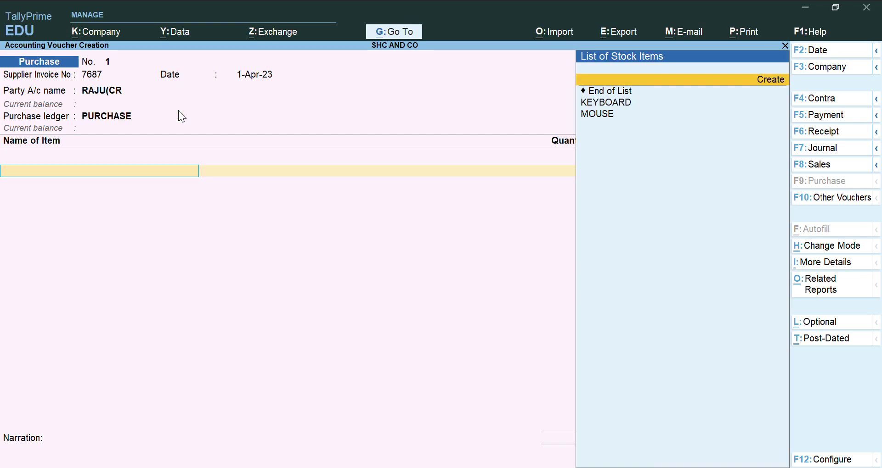
Add the KEYBOARD stock item with 10 PCS at a rate of 400.00 and a 20% discount
key(Down)
key(Down)
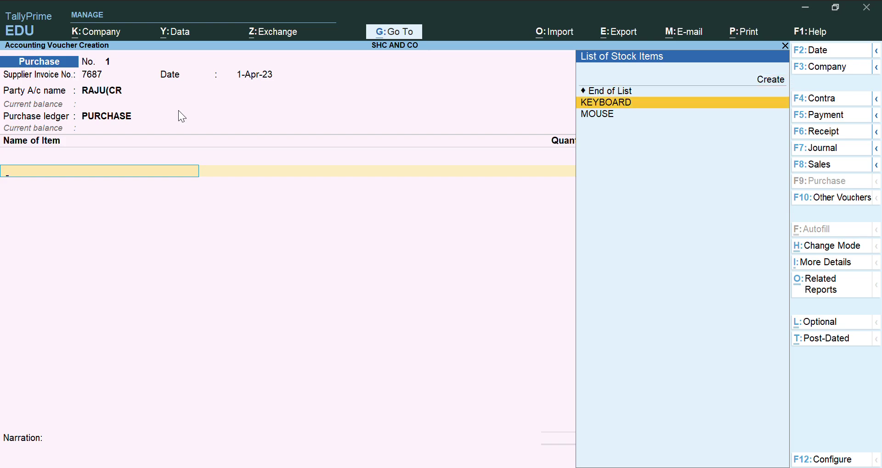
key(Return)
text(10)
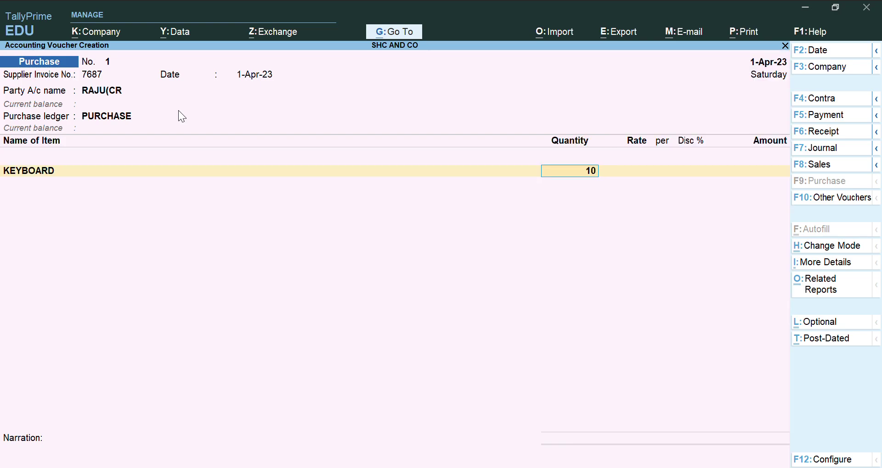
key(Return)
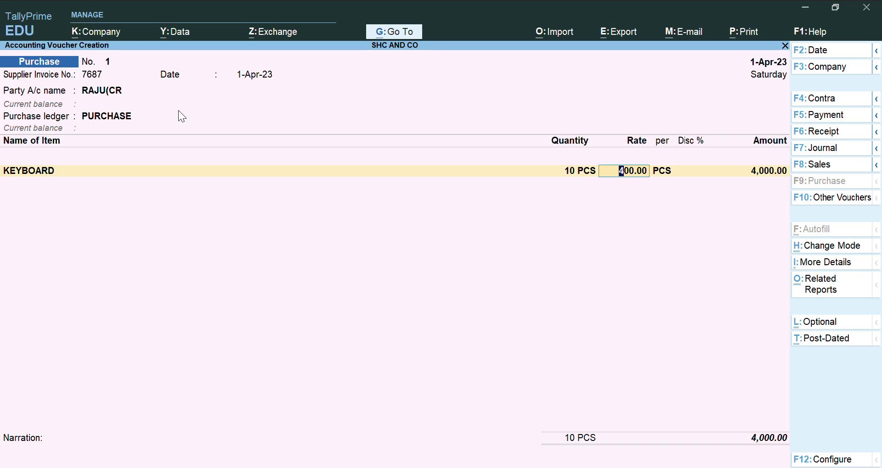
key(Return)
key(Return)
text(20)
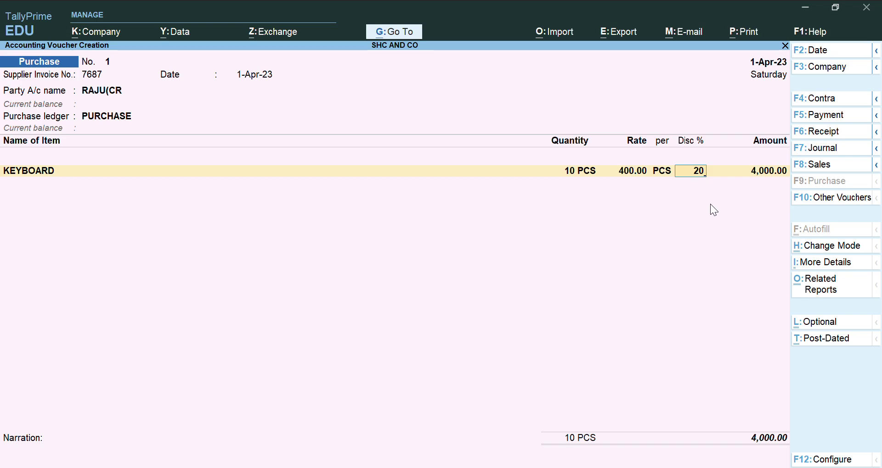
key(Return)
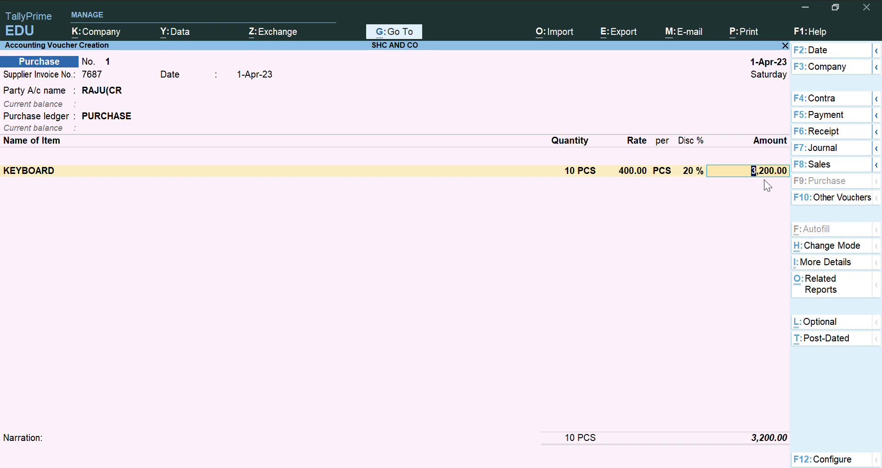
key(Return)
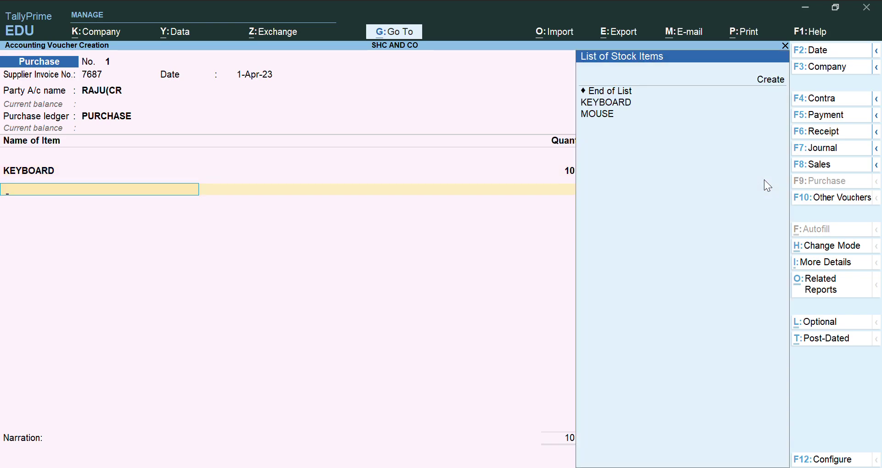
Add the MOUSE stock item with 10 PCS at a rate of 200.00 and a 15% discount
key(Down)
key(Down)
key(Down)
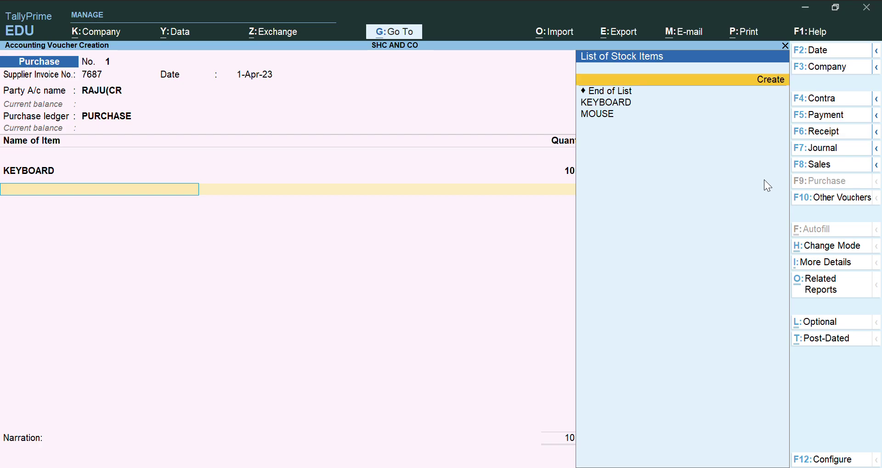
key(Return)
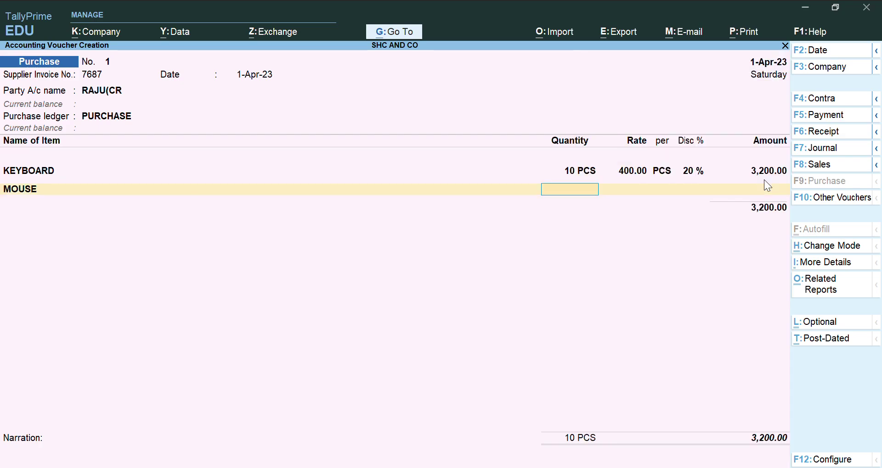
text(10)
key(Return)
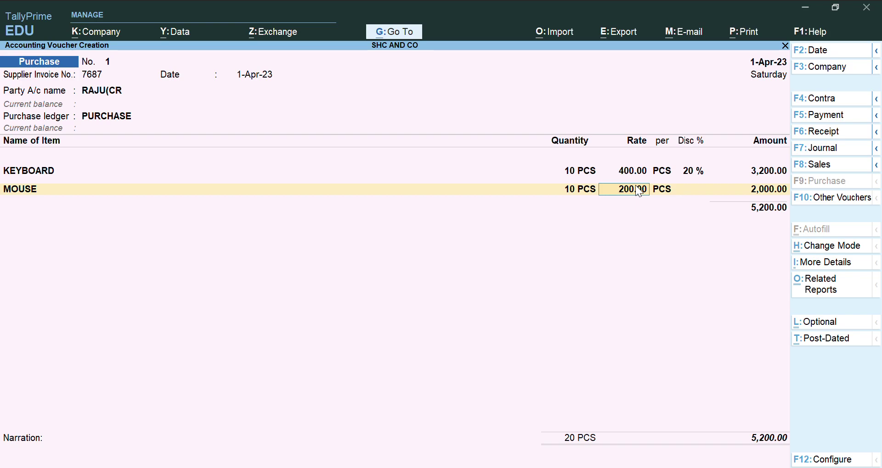
key(Return)
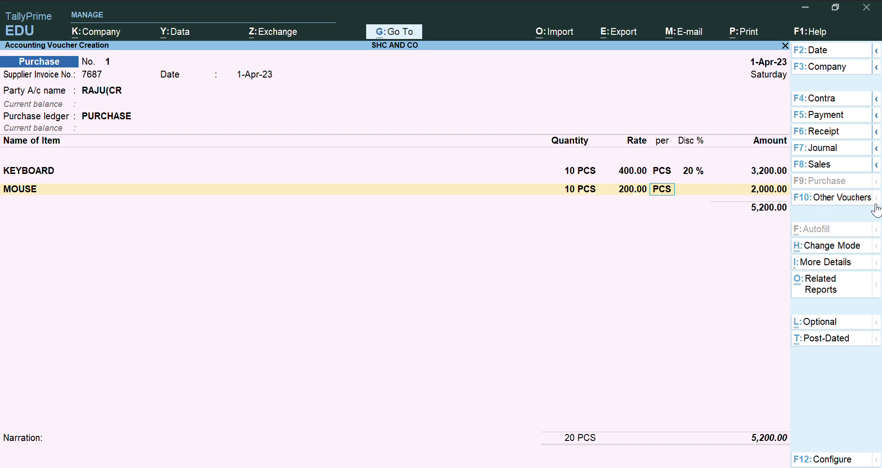
key(Return)
text(15)
key(Return)
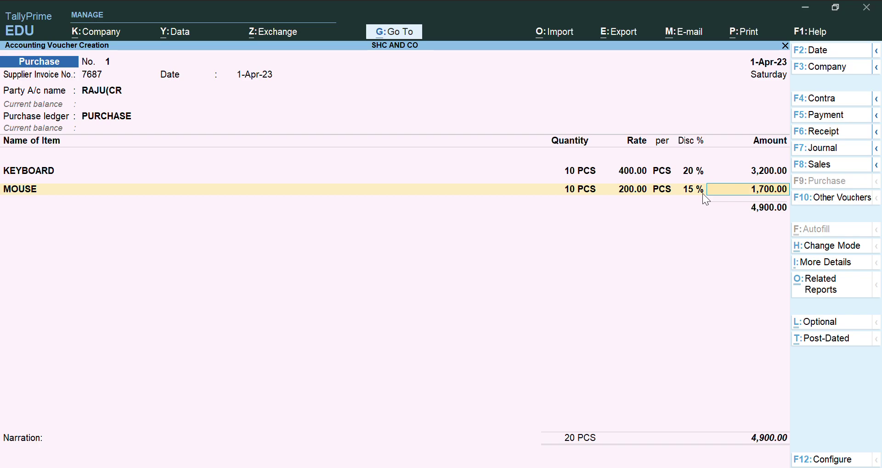
key(Return)
End the item list, allocate the bill On Account, and save the purchase voucher without a narration
key(Return)
key(Return)
key(Down)
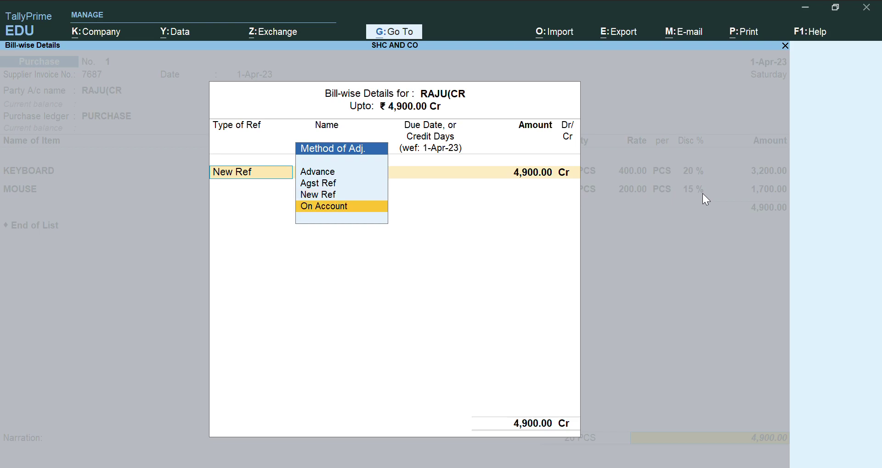
key(Return)
key(Return)
key(Return)
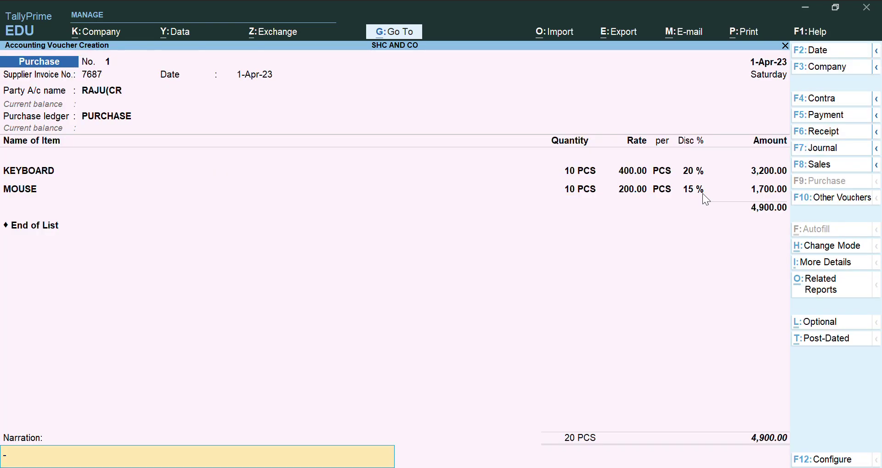
key(Return)
key(Return)
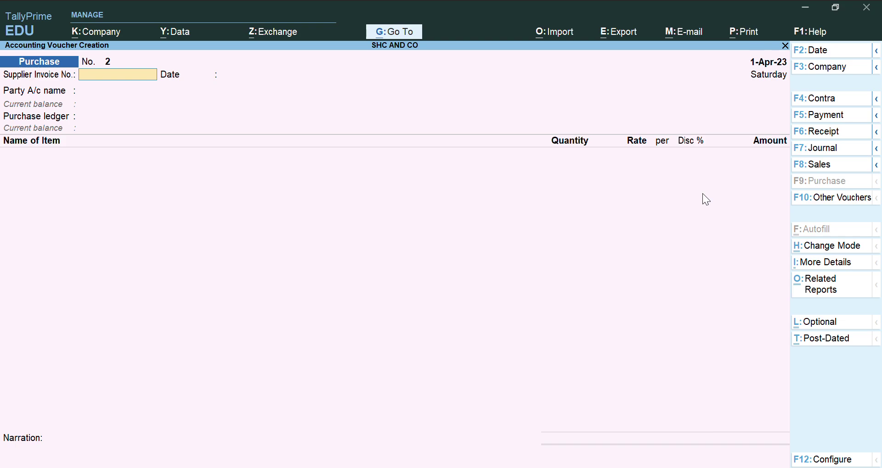
key(Escape)
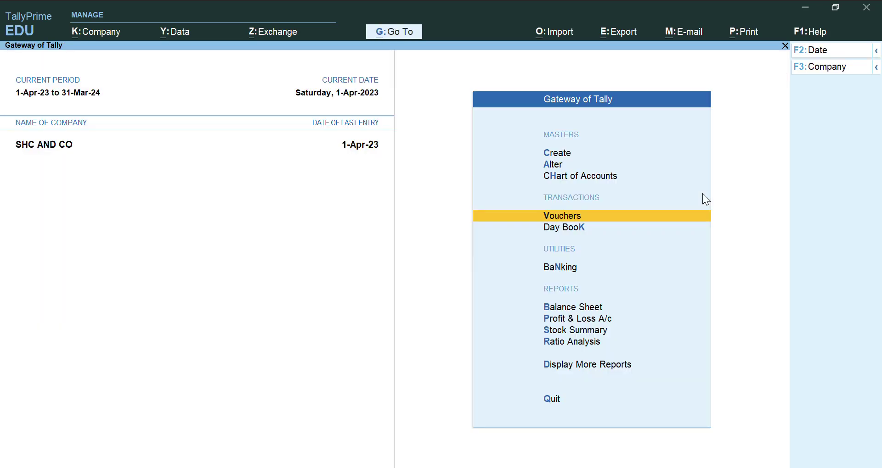
Display the Profit & Loss A/c report in its detailed view to examine purchase and closing stock values
key(Down)
key(Down)
key(Down)
key(Down)
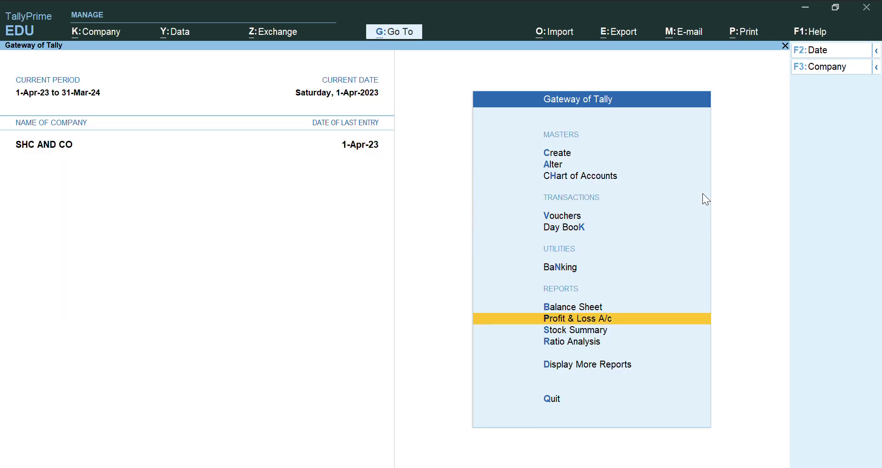
key(Return)
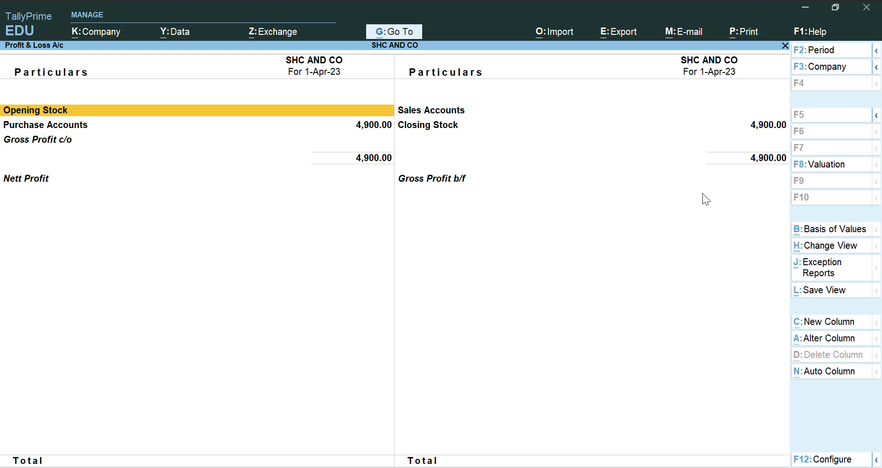
key(alt+F5)
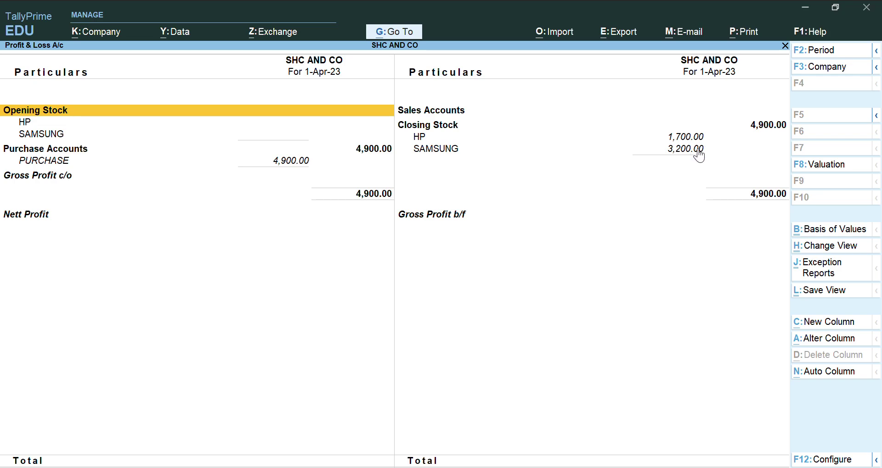
Leave the Profit & Loss report and start a new Sales voucher
key(Escape)
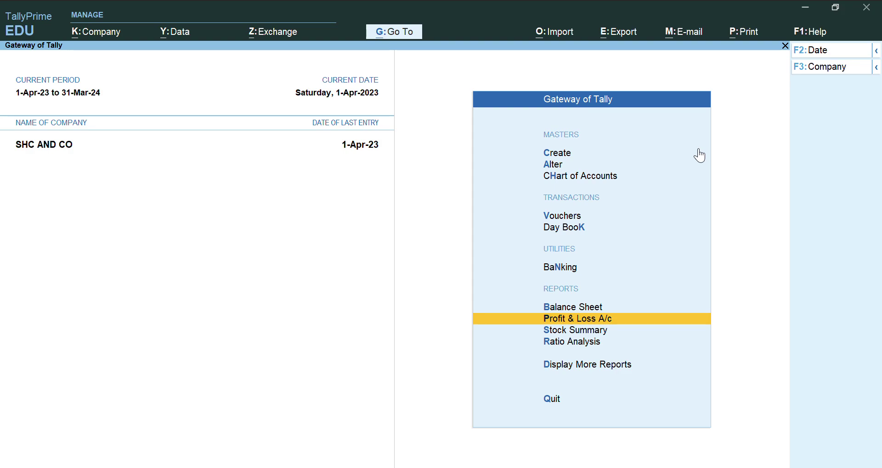
key(Up)
key(Up)
key(Up)
key(Up)
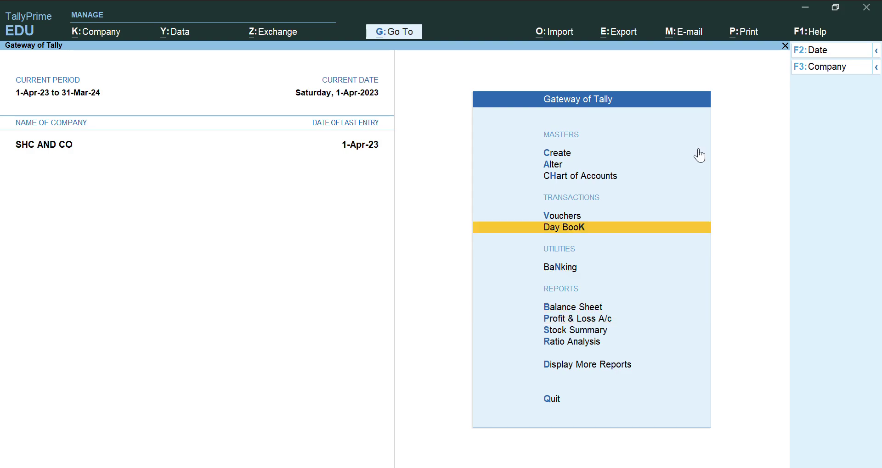
key(Return)
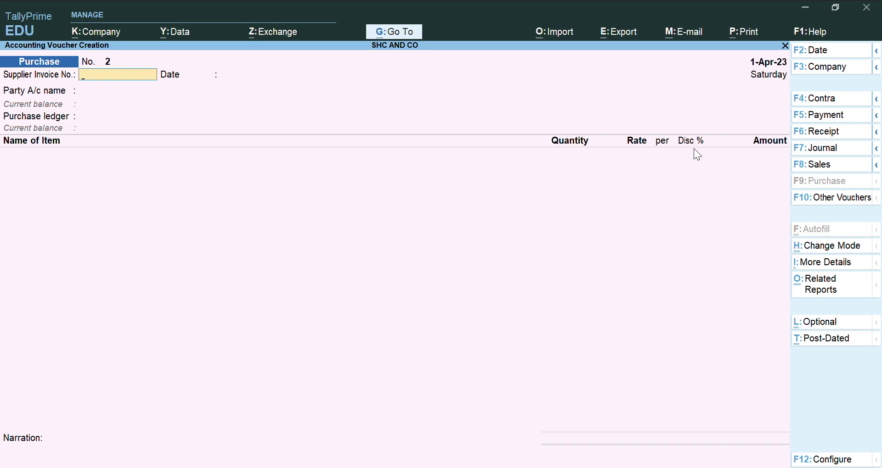
key(F8)
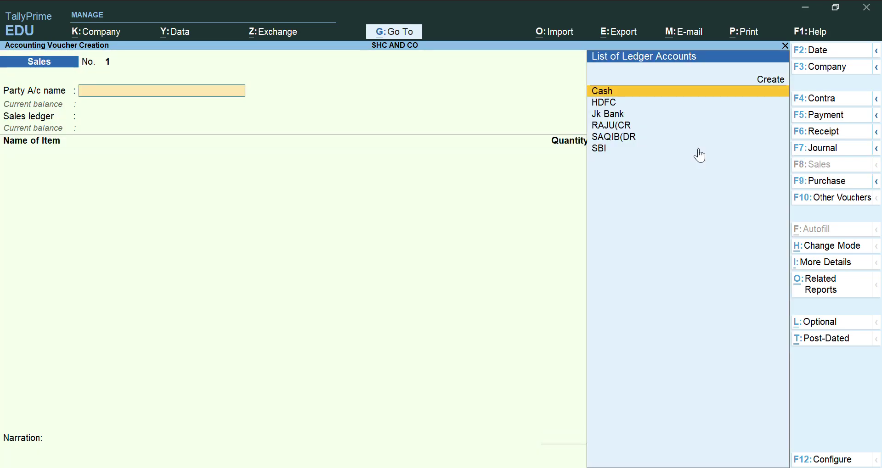
Select the customer's DR ledger as the party, accept the default dispatch and party details, and use SALE as the sales ledger
key(Down)
key(Down)
key(Down)
key(Down)
key(Return)
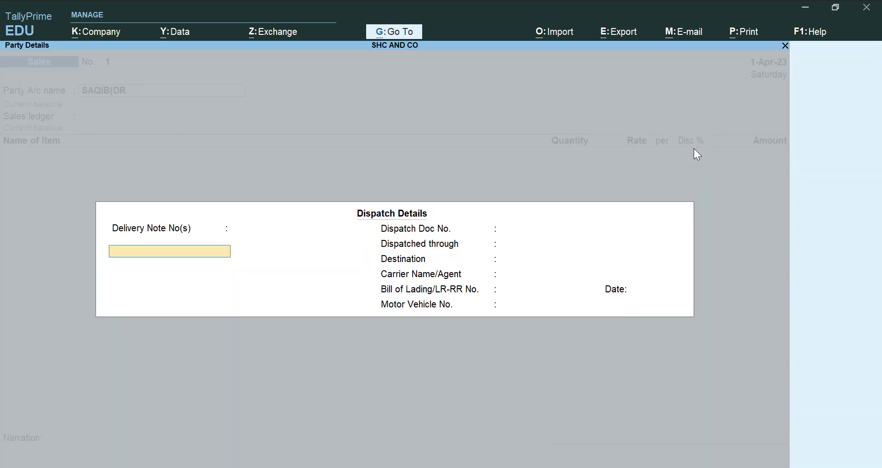
key(ctrl+a)
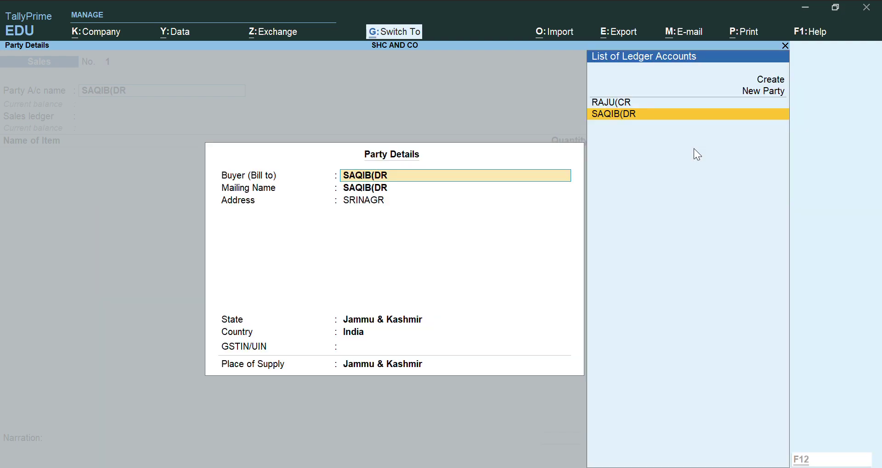
key(ctrl+a)
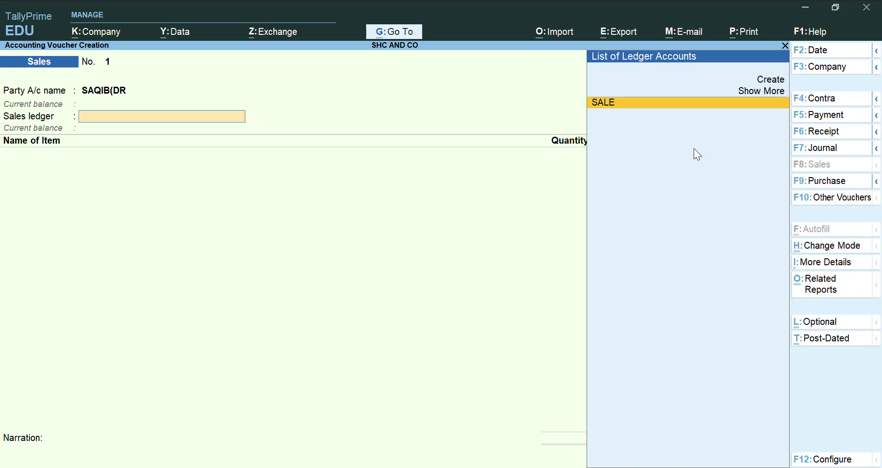
key(Return)
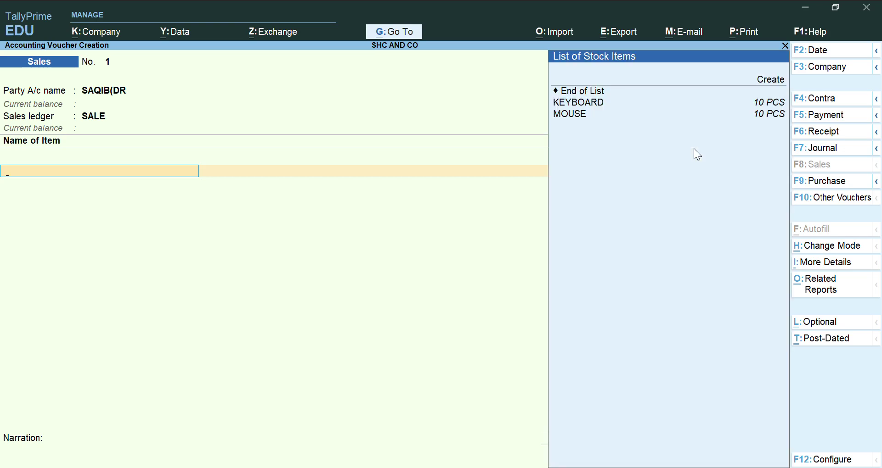
Add the KEYBOARD stock item with 10 PCS at a rate of 600.00 and a 10% discount
key(Down)
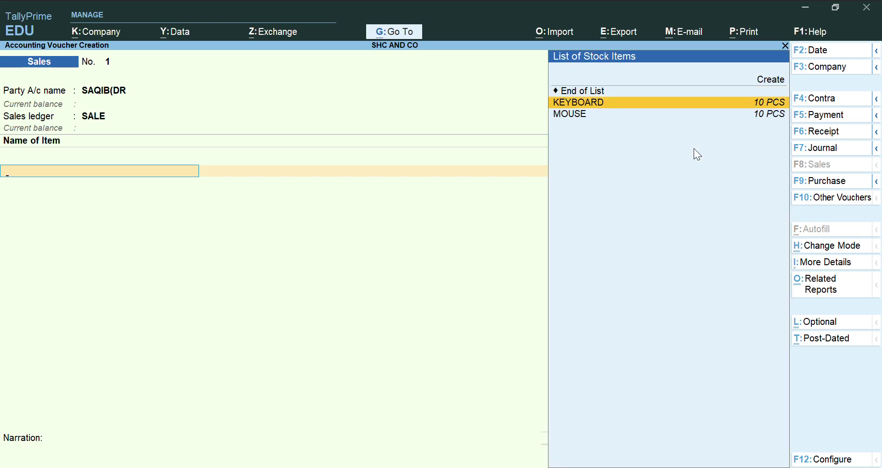
key(Return)
text(1)
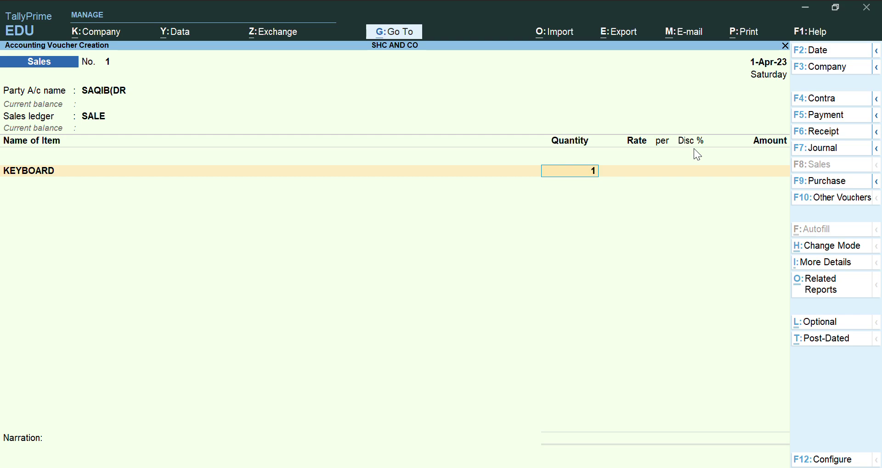
text(0)
key(Return)
key(Return)
key(Return)
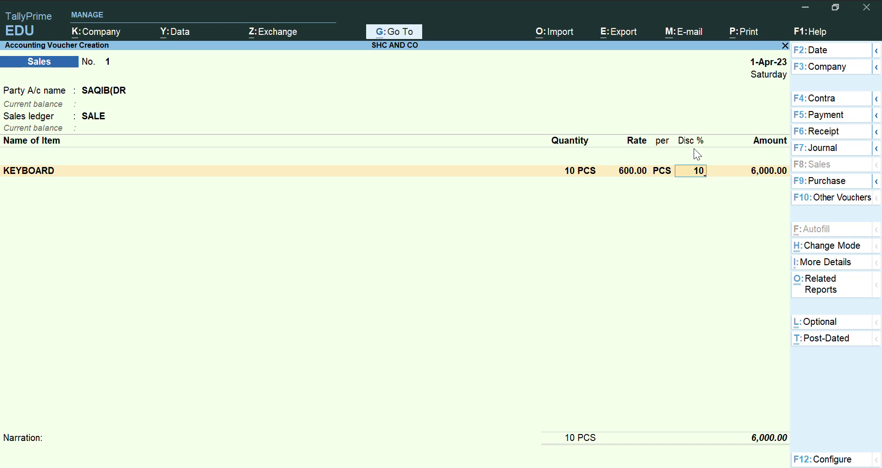
key(Return)
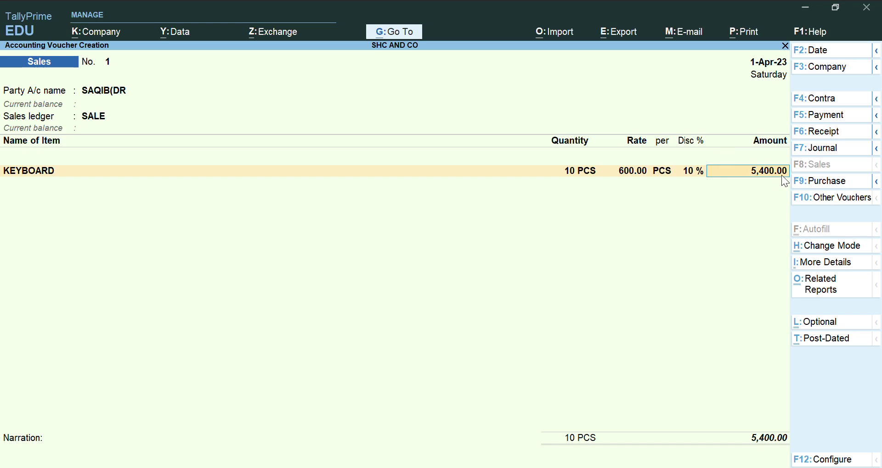
key(Return)
Add the MOUSE stock item with 10 PCS at a rate of 400.00 and a 7% discount
key(Down)
key(Down)
key(Down)
key(Down)
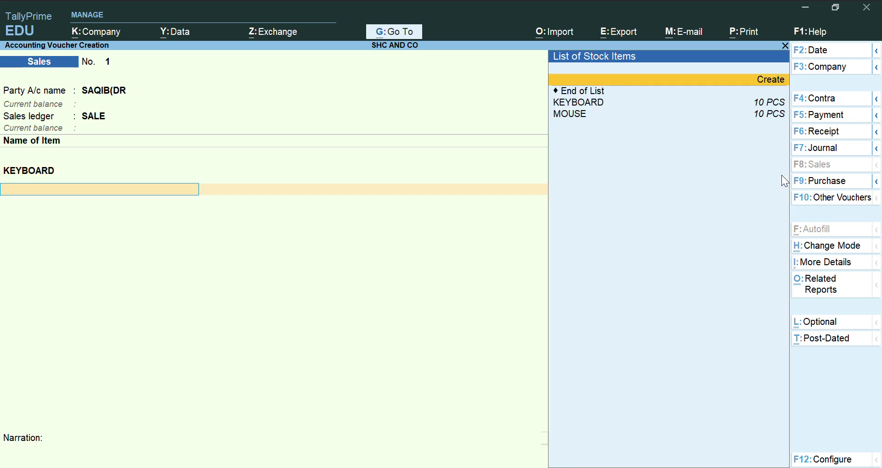
key(Return)
text(10)
key(Return)
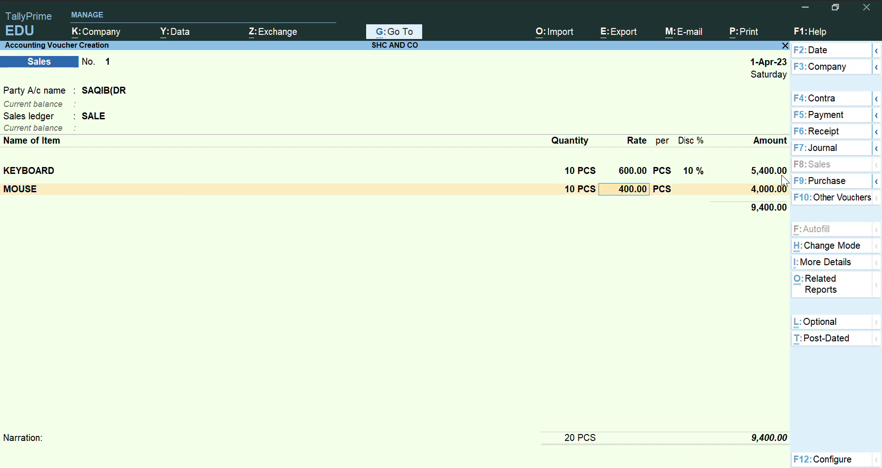
key(Return)
key(Return)
text(7)
key(Return)
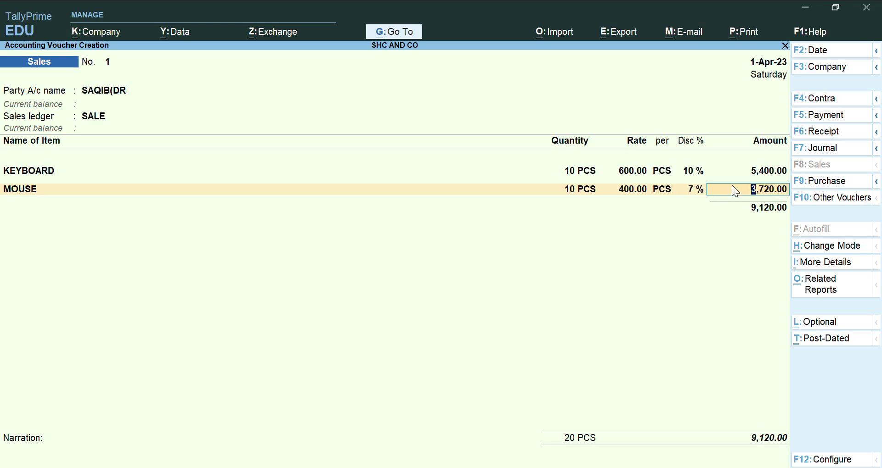
key(Return)
End the item list, allocate the bill On Account, and save the sales voucher without a narration
key(Return)
key(Down)
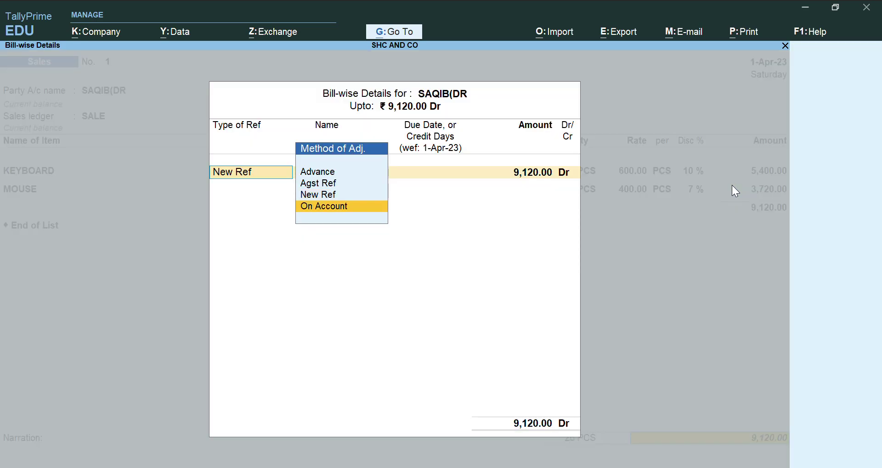
key(Return)
key(Return)
key(Return)
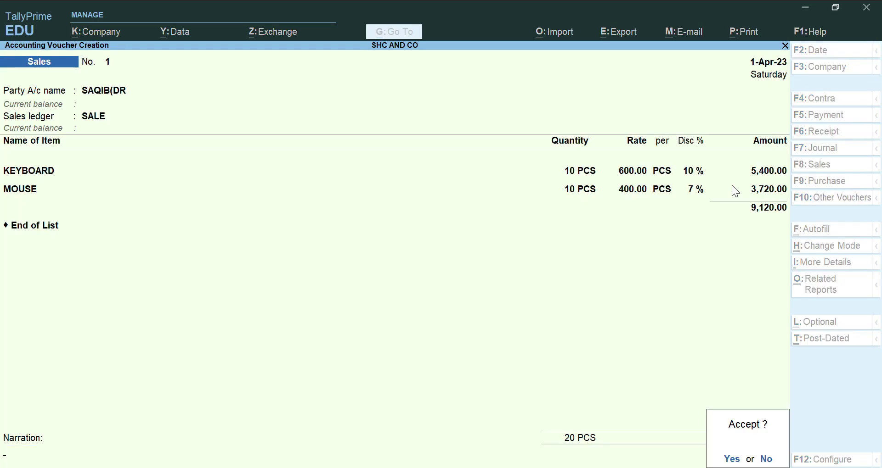
key(Return)
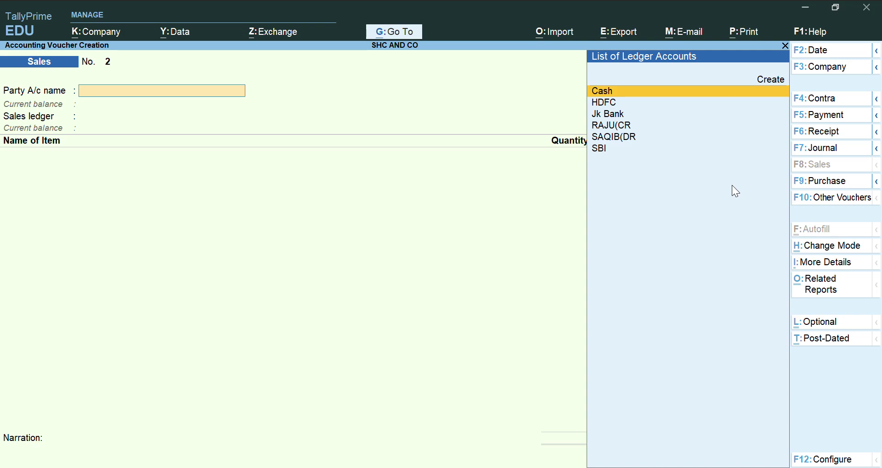